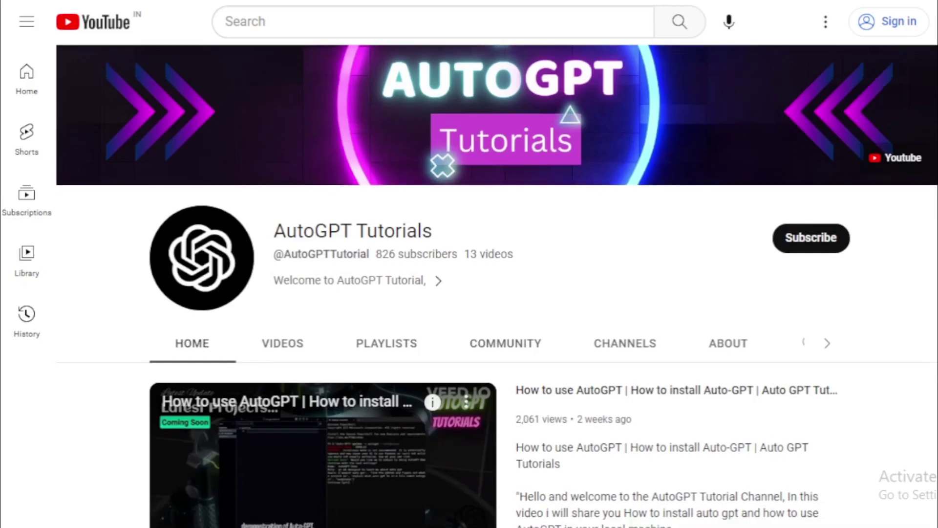
{"action": "scroll", "coordinate": [470, 293], "scroll_direction": "down", "scroll_amount": 3}
{"action": "scroll", "coordinate": [469, 294], "scroll_direction": "down", "scroll_amount": 2}
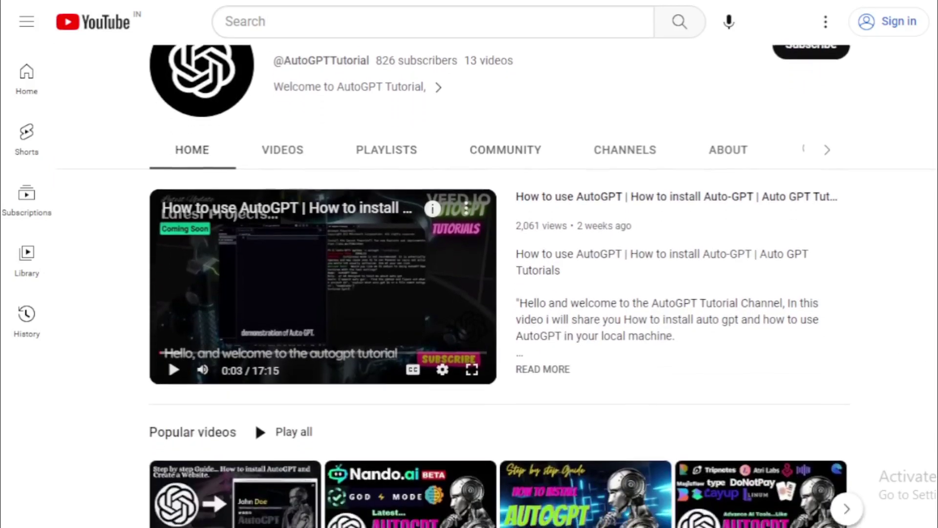
{"action": "scroll", "coordinate": [470, 293], "scroll_direction": "down", "scroll_amount": 2}
{"action": "scroll", "coordinate": [469, 293], "scroll_direction": "down", "scroll_amount": 2}
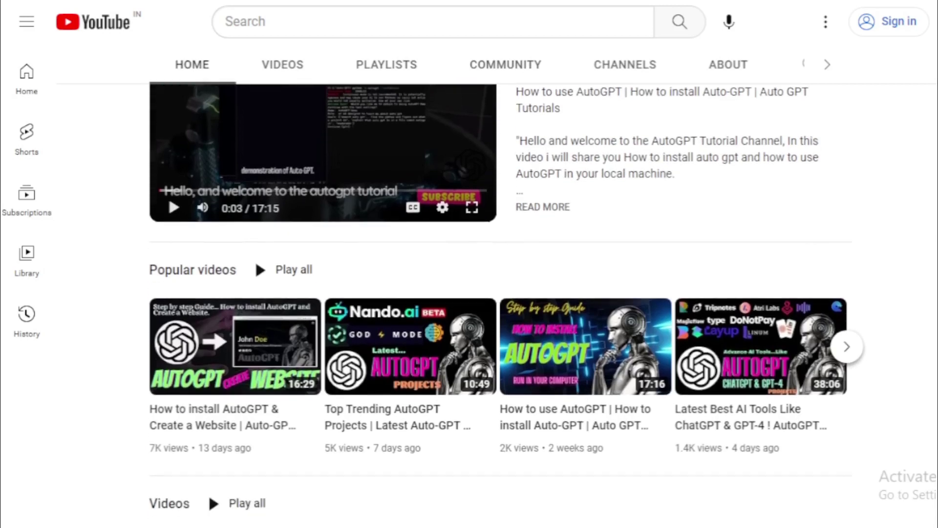
{"action": "scroll", "coordinate": [469, 293], "scroll_direction": "down", "scroll_amount": 2}
{"action": "scroll", "coordinate": [469, 293], "scroll_direction": "down", "scroll_amount": 1}
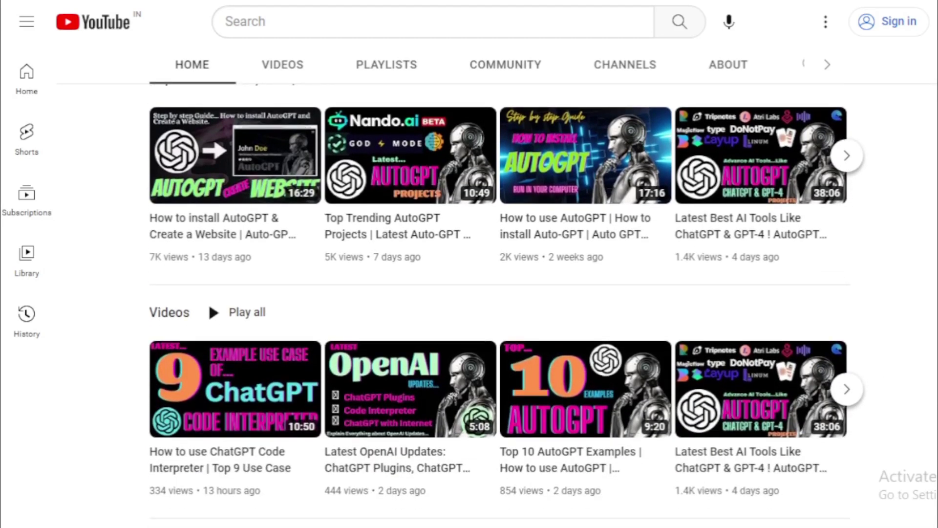
{"action": "scroll", "coordinate": [469, 293], "scroll_direction": "down", "scroll_amount": 2}
{"action": "scroll", "coordinate": [469, 293], "scroll_direction": "down", "scroll_amount": 2}
{"action": "scroll", "coordinate": [469, 293], "scroll_direction": "down", "scroll_amount": 1}
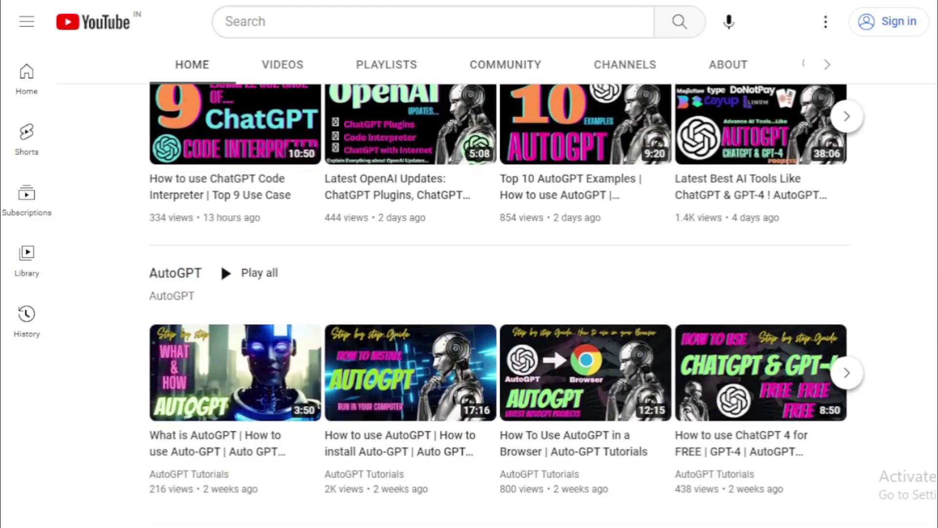
{"action": "scroll", "coordinate": [469, 293], "scroll_direction": "up", "scroll_amount": 2}
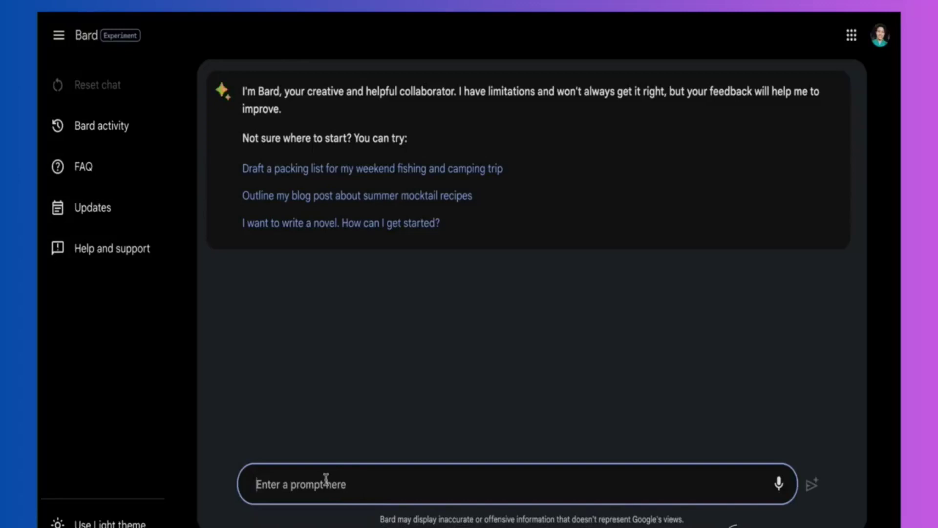
{"action": "type", "text": "Cr"}
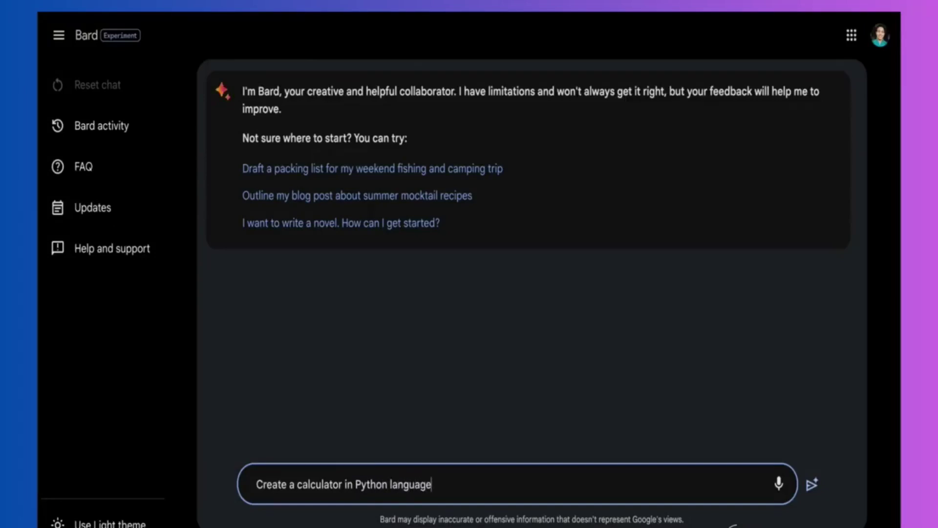
{"action": "type", "text": "."}
- Submit the prompt 'Create a calculator in Python language.' to Bard
{"action": "key", "text": "Return"}
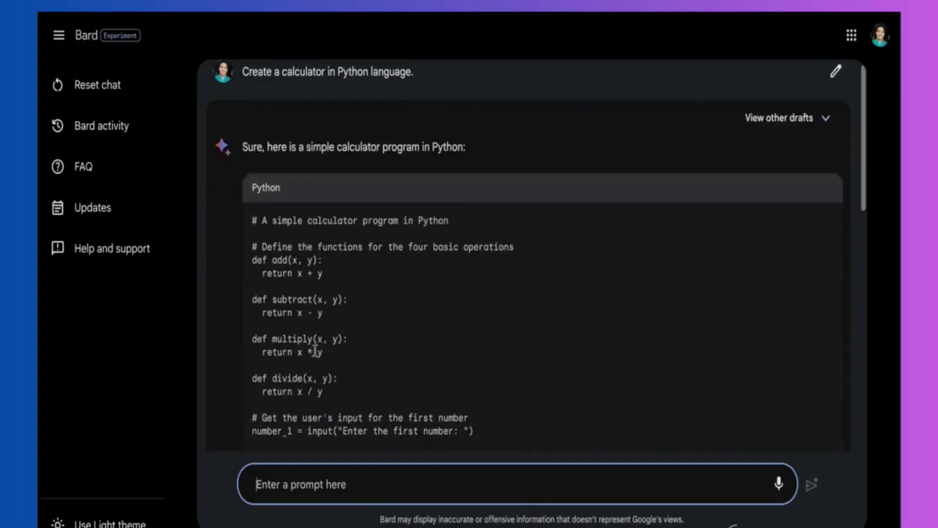
{"action": "scroll", "coordinate": [303, 353], "scroll_direction": "down", "scroll_amount": 5}
{"action": "scroll", "coordinate": [304, 352], "scroll_direction": "down", "scroll_amount": 5}
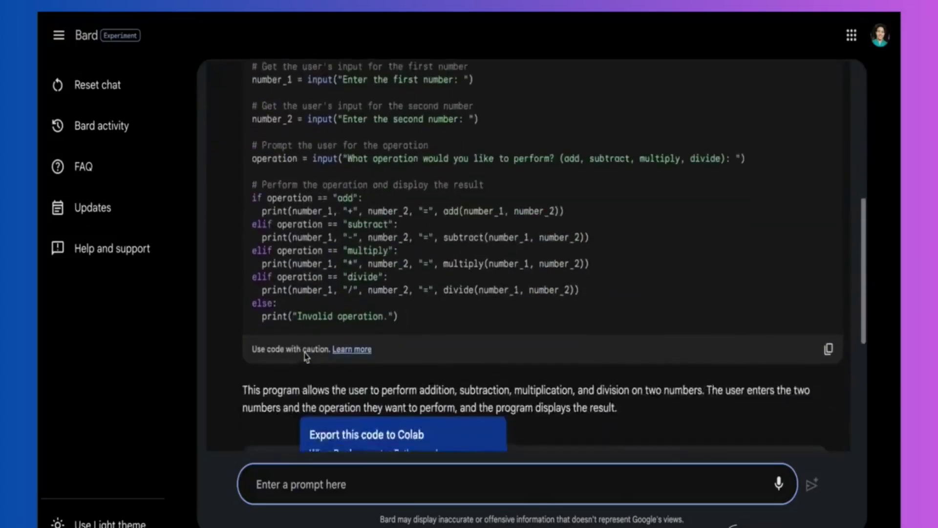
{"action": "scroll", "coordinate": [305, 356], "scroll_direction": "down", "scroll_amount": 3}
{"action": "scroll", "coordinate": [306, 355], "scroll_direction": "down", "scroll_amount": 3}
{"action": "scroll", "coordinate": [323, 345], "scroll_direction": "down", "scroll_amount": 2}
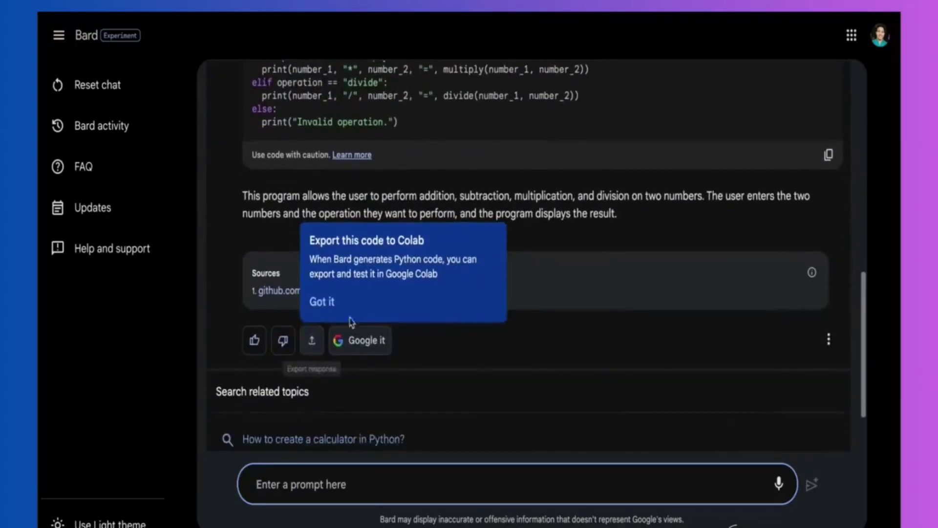
- Dismiss the 'Export this code to Colab' tip with 'Got it'
{"action": "left_click", "coordinate": [327, 304]}
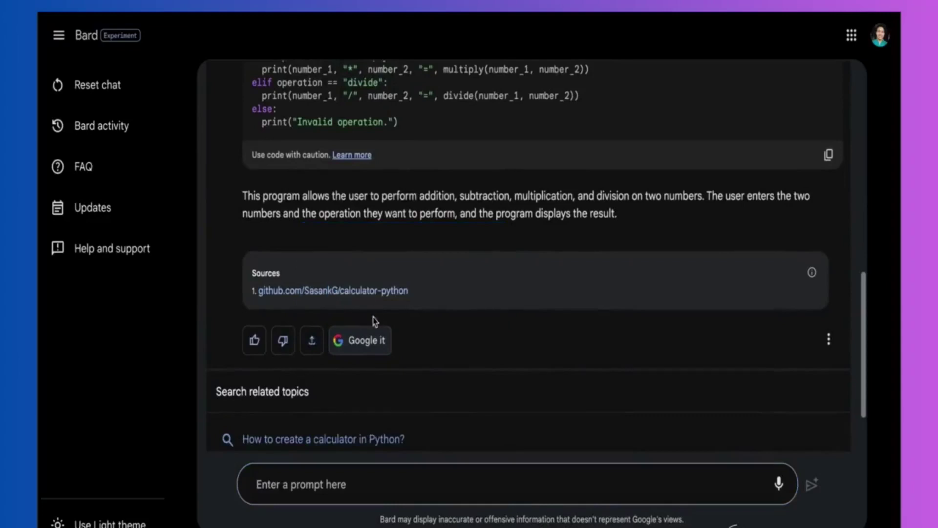
{"action": "scroll", "coordinate": [373, 320], "scroll_direction": "down", "scroll_amount": 3}
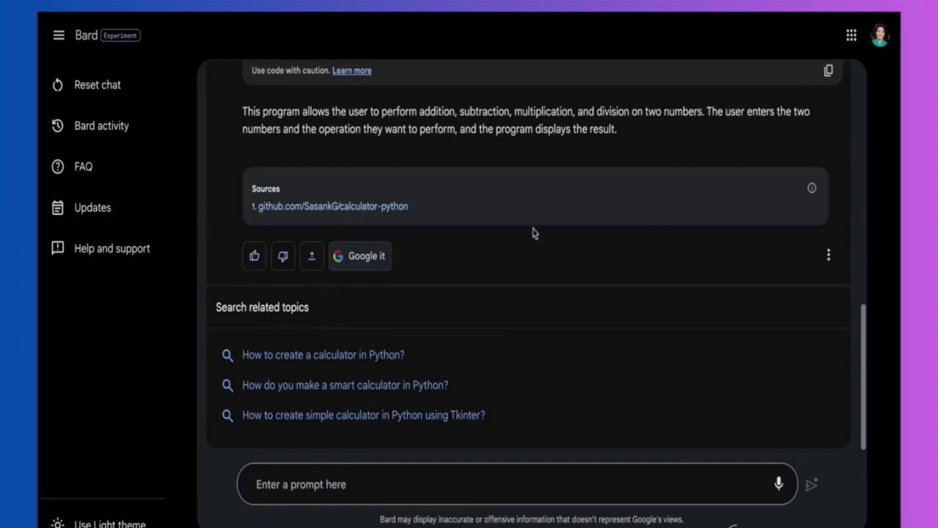
{"action": "scroll", "coordinate": [413, 272], "scroll_direction": "up", "scroll_amount": 3}
{"action": "scroll", "coordinate": [413, 272], "scroll_direction": "up", "scroll_amount": 3}
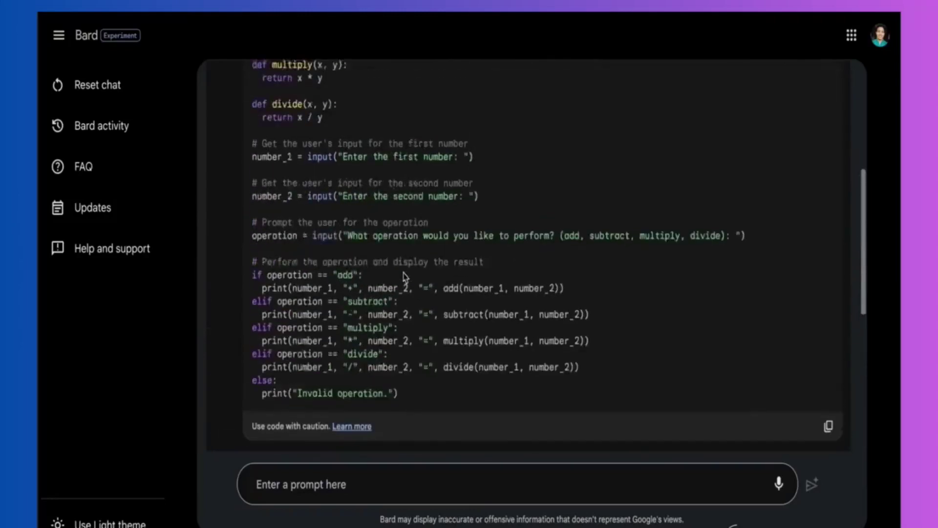
{"action": "scroll", "coordinate": [406, 277], "scroll_direction": "up", "scroll_amount": 2}
{"action": "scroll", "coordinate": [405, 277], "scroll_direction": "up", "scroll_amount": 3}
{"action": "scroll", "coordinate": [406, 277], "scroll_direction": "up", "scroll_amount": 3}
{"action": "scroll", "coordinate": [405, 277], "scroll_direction": "up", "scroll_amount": 1}
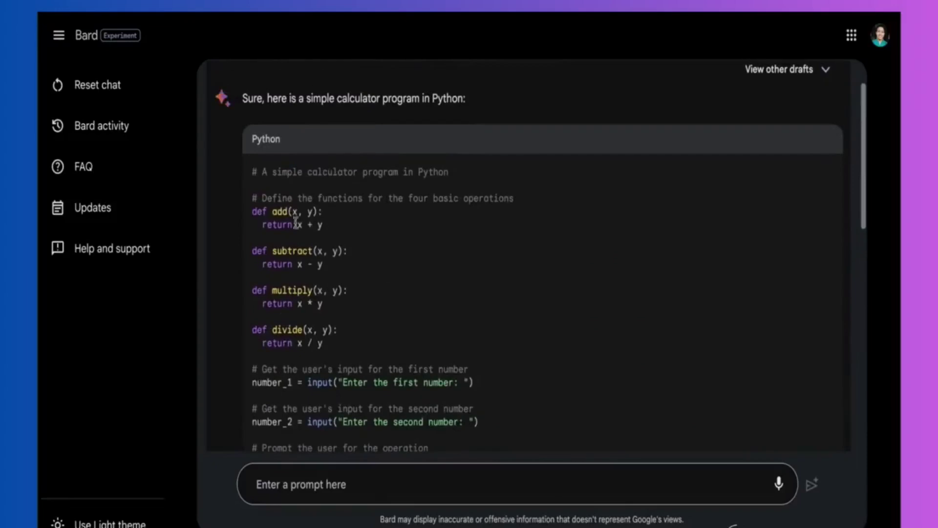
{"action": "scroll", "coordinate": [278, 239], "scroll_direction": "down", "scroll_amount": 5}
{"action": "scroll", "coordinate": [279, 239], "scroll_direction": "down", "scroll_amount": 3}
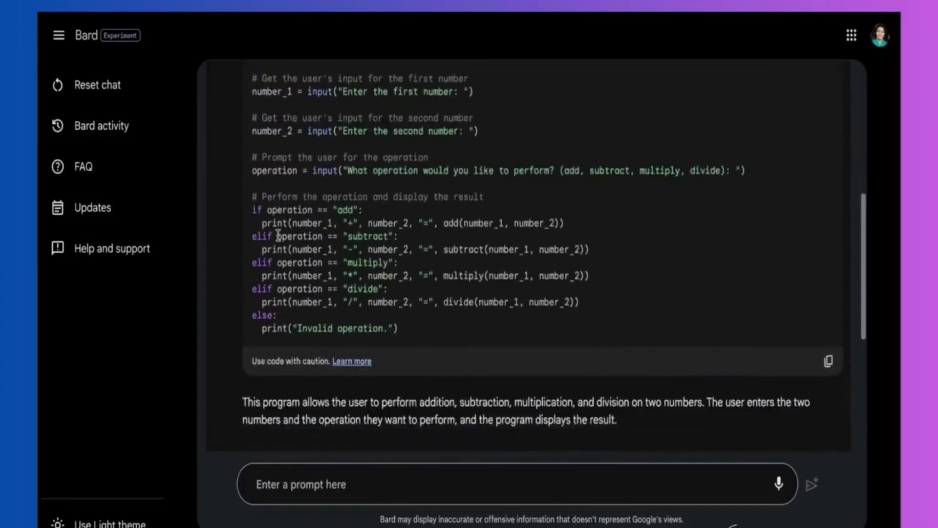
{"action": "scroll", "coordinate": [279, 239], "scroll_direction": "down", "scroll_amount": 2}
{"action": "scroll", "coordinate": [278, 239], "scroll_direction": "down", "scroll_amount": 3}
{"action": "scroll", "coordinate": [278, 242], "scroll_direction": "down", "scroll_amount": 1}
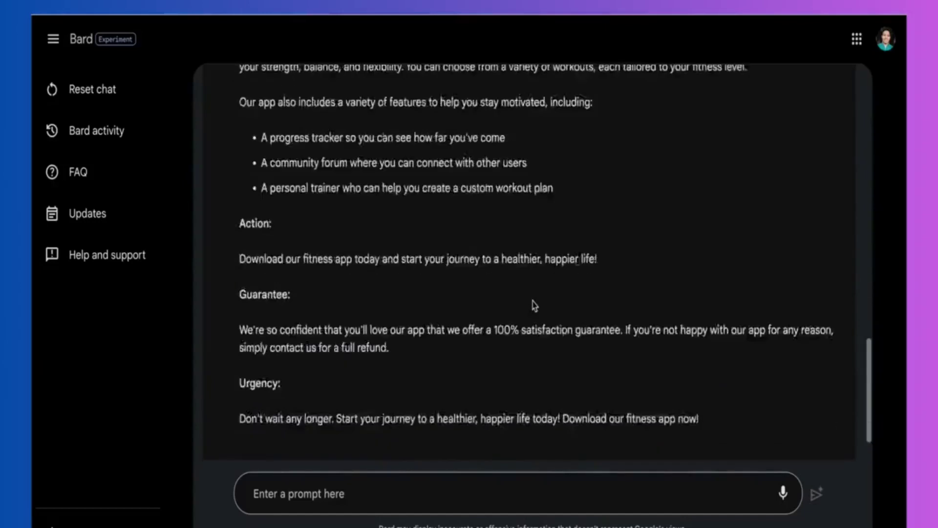
{"action": "scroll", "coordinate": [532, 303], "scroll_direction": "up", "scroll_amount": 8}
{"action": "scroll", "coordinate": [533, 304], "scroll_direction": "up", "scroll_amount": 2}
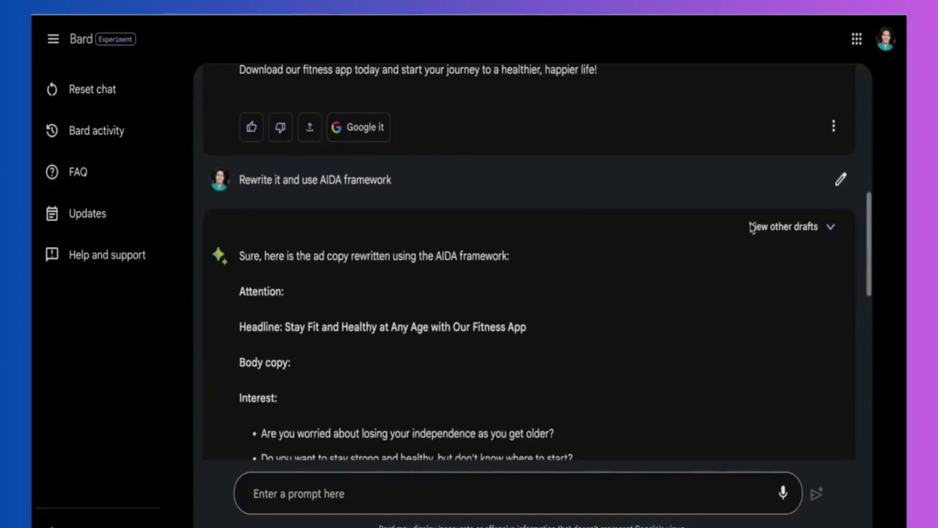
- Reveal the alternative drafts and flip between Draft 1, 2 and 3 of the AIDA rewrite
{"action": "left_click", "coordinate": [784, 228]}
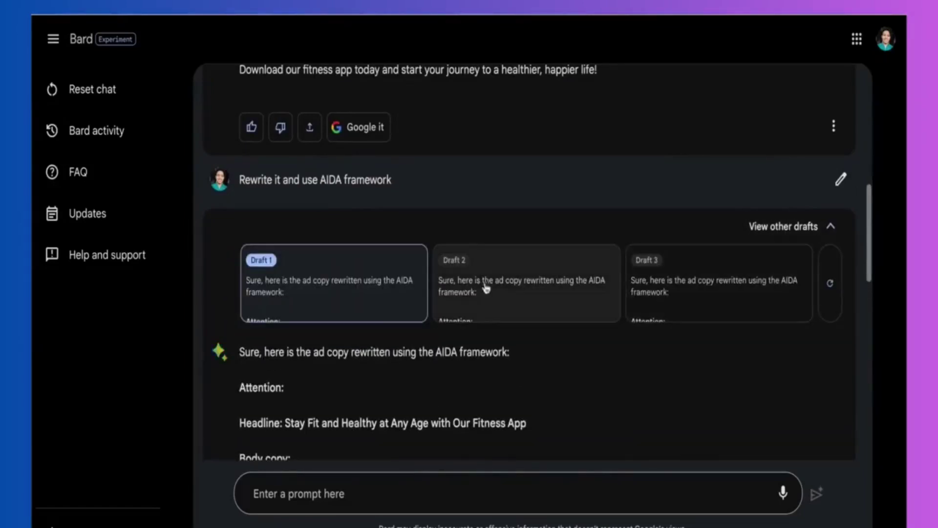
{"action": "left_click", "coordinate": [501, 296]}
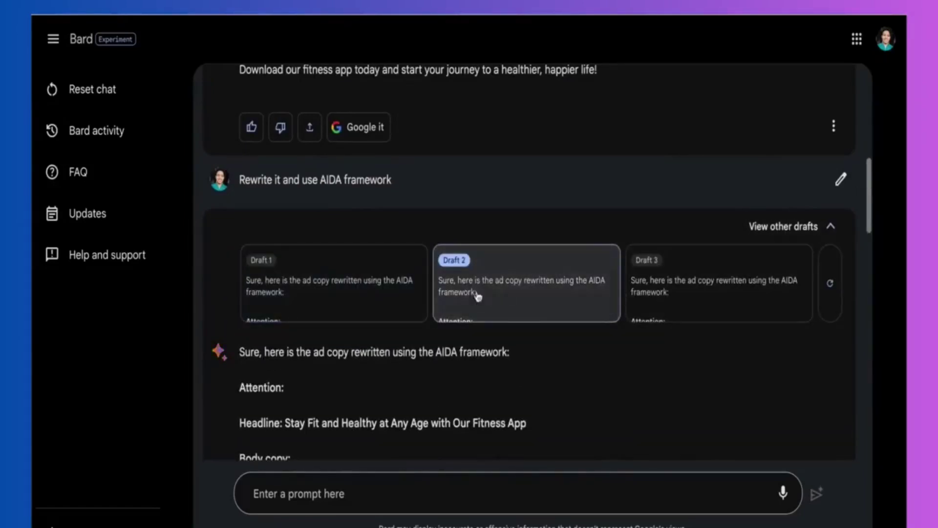
{"action": "scroll", "coordinate": [357, 355], "scroll_direction": "down", "scroll_amount": 2}
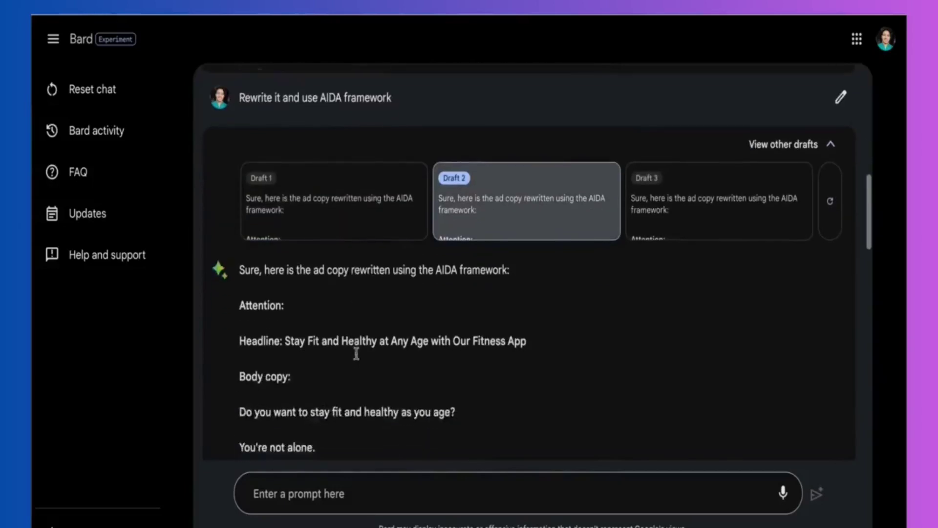
{"action": "scroll", "coordinate": [357, 355], "scroll_direction": "down", "scroll_amount": 2}
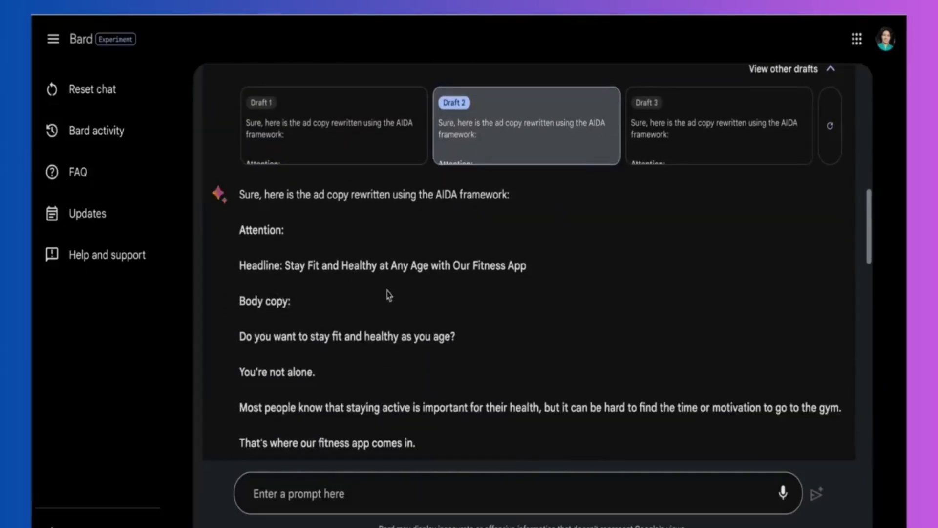
{"action": "left_click", "coordinate": [675, 155]}
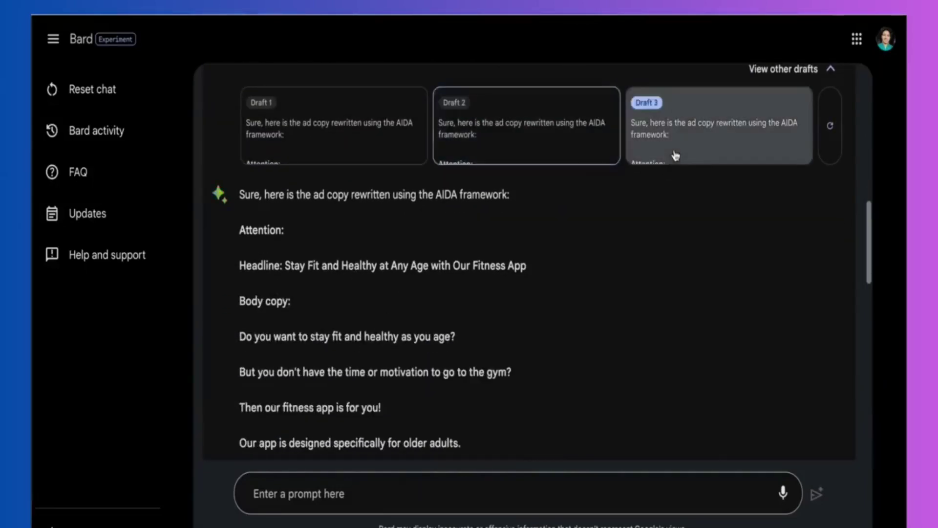
{"action": "left_click", "coordinate": [564, 144]}
{"action": "left_click", "coordinate": [365, 147]}
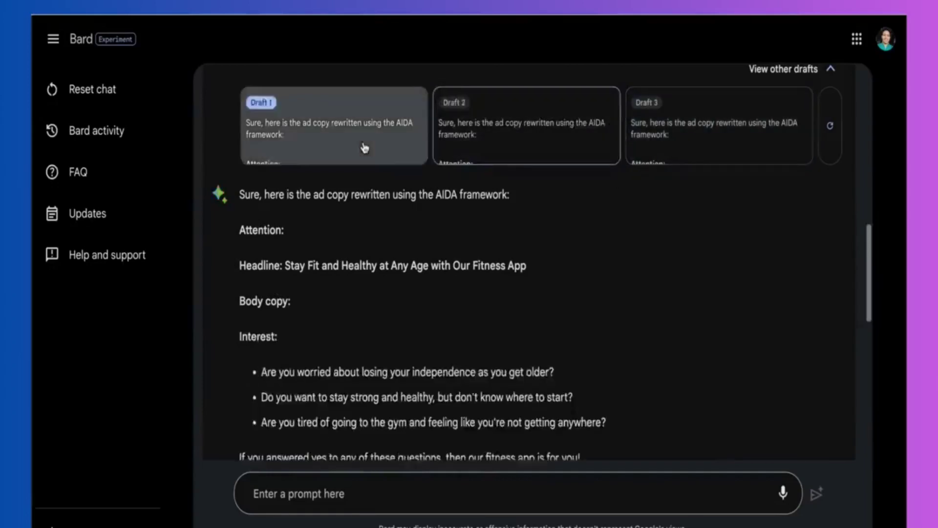
{"action": "left_click", "coordinate": [488, 140]}
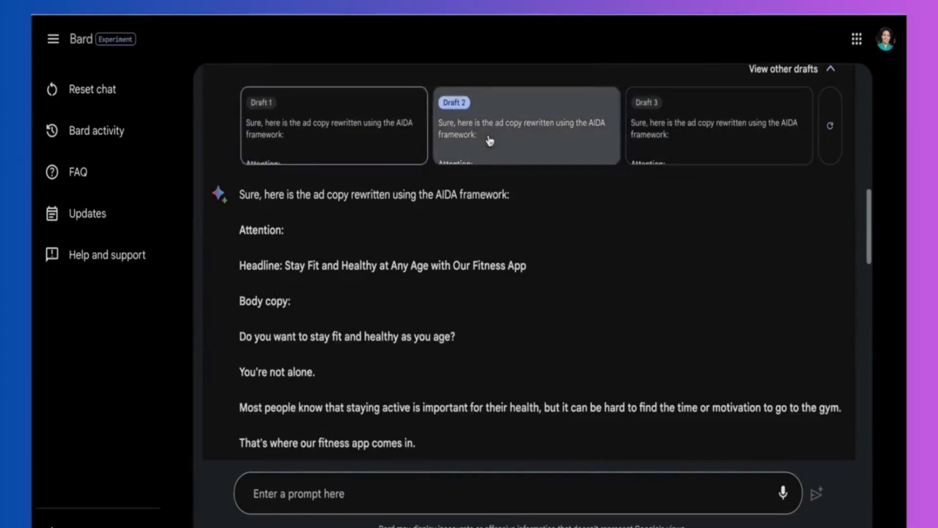
{"action": "left_click", "coordinate": [719, 143]}
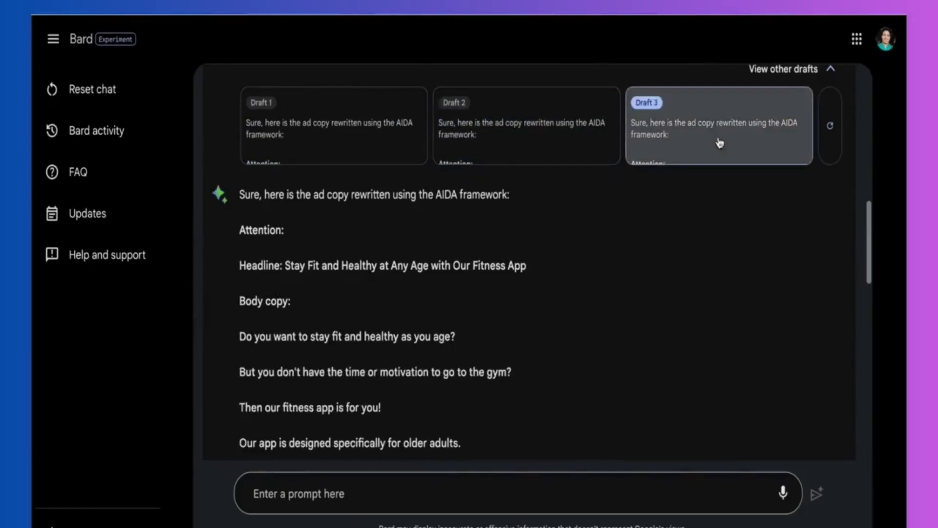
- Regenerate a fresh set of AIDA ad-copy drafts
{"action": "left_click", "coordinate": [831, 129]}
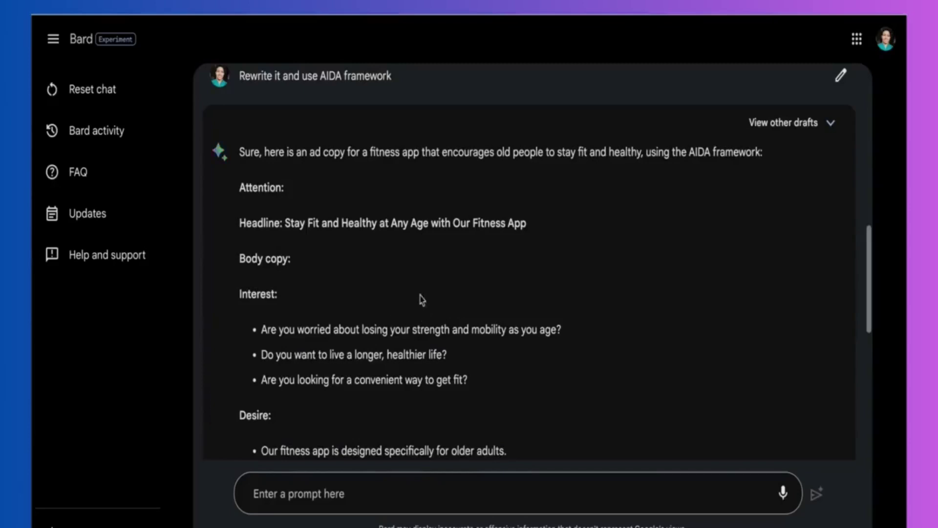
{"action": "scroll", "coordinate": [358, 317], "scroll_direction": "down", "scroll_amount": 1}
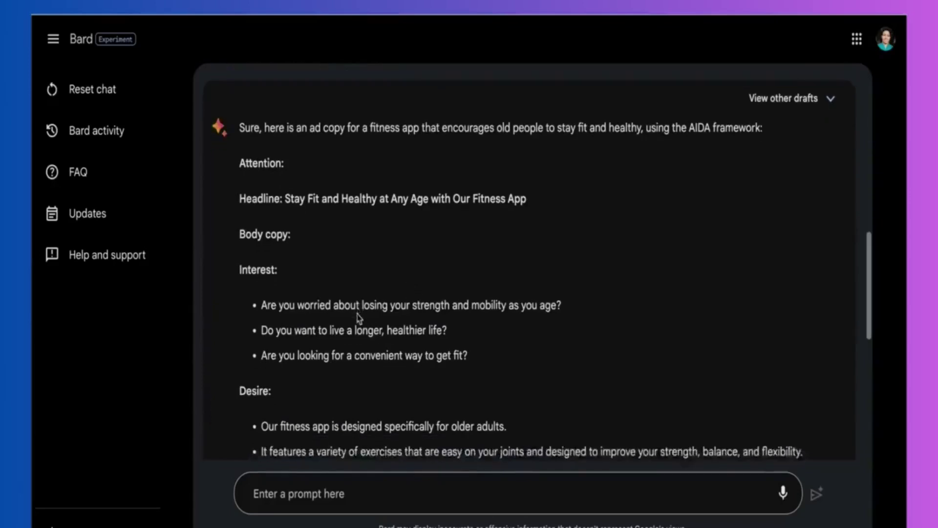
{"action": "scroll", "coordinate": [358, 316], "scroll_direction": "up", "scroll_amount": 2}
{"action": "scroll", "coordinate": [358, 317], "scroll_direction": "up", "scroll_amount": 2}
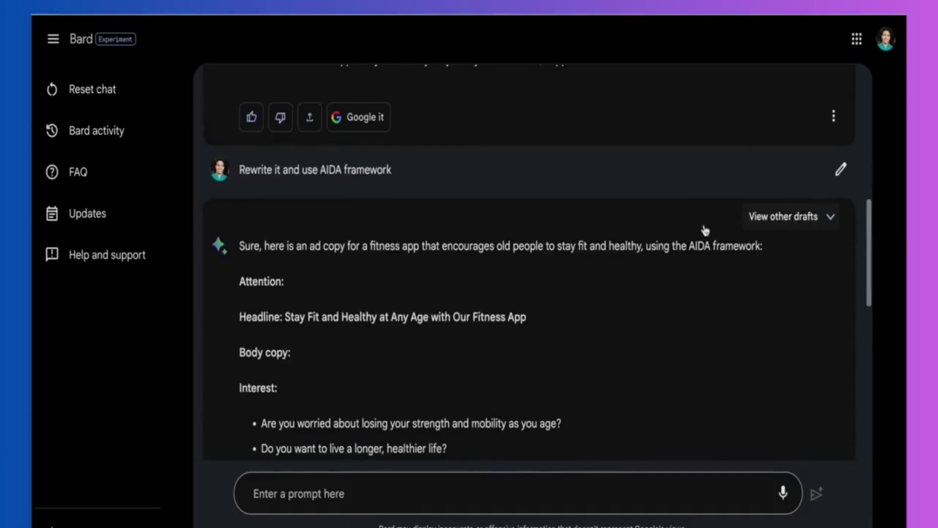
- Reveal the regenerated drafts and switch through Draft 2 to Draft 3
{"action": "left_click", "coordinate": [762, 220]}
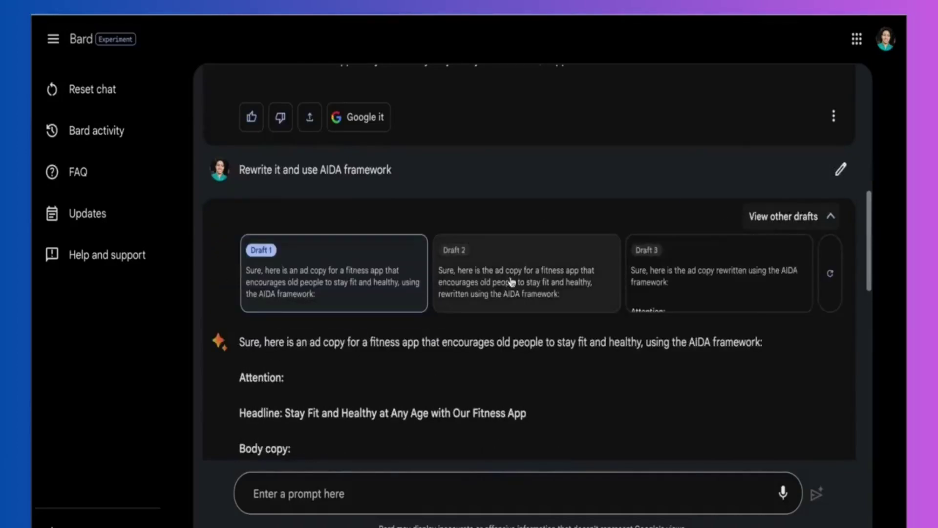
{"action": "left_click", "coordinate": [543, 275]}
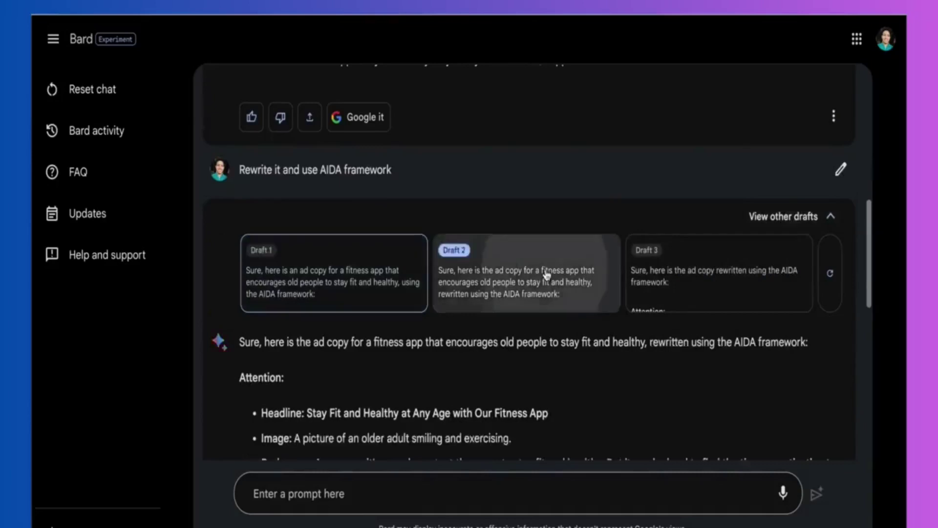
{"action": "left_click", "coordinate": [678, 273]}
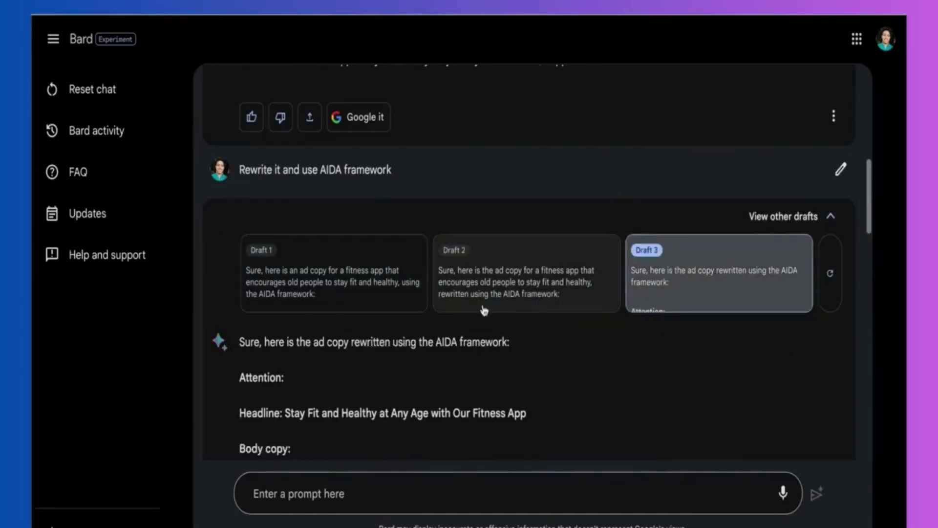
{"action": "scroll", "coordinate": [433, 386], "scroll_direction": "down", "scroll_amount": 4}
{"action": "scroll", "coordinate": [433, 386], "scroll_direction": "down", "scroll_amount": 5}
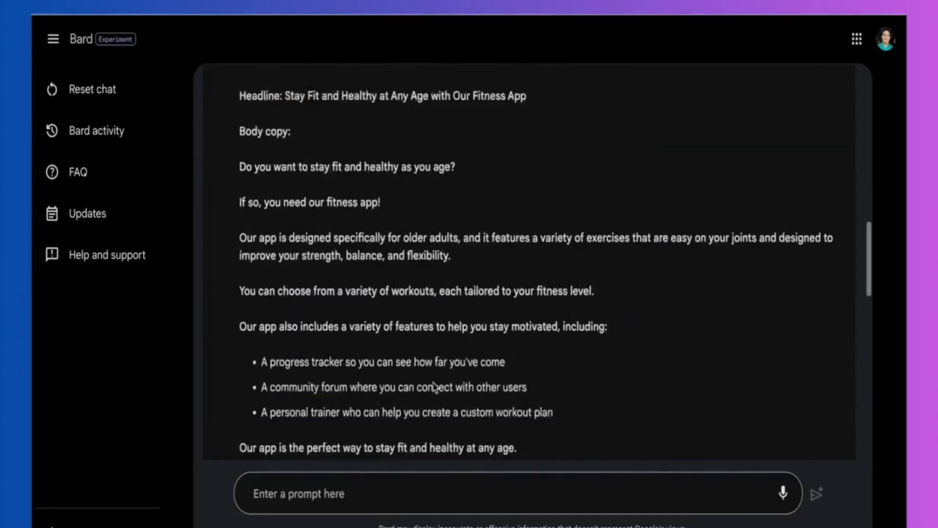
{"action": "scroll", "coordinate": [433, 387], "scroll_direction": "down", "scroll_amount": 2}
{"action": "scroll", "coordinate": [433, 381], "scroll_direction": "down", "scroll_amount": 2}
{"action": "scroll", "coordinate": [433, 381], "scroll_direction": "down", "scroll_amount": 1}
{"action": "scroll", "coordinate": [433, 381], "scroll_direction": "down", "scroll_amount": 2}
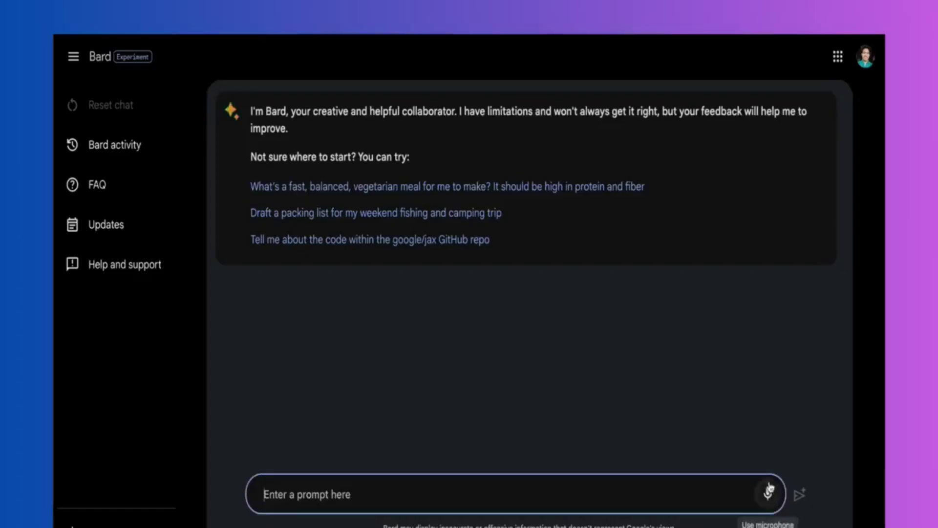
- Dictate and send a request to learn how to say hello in Japanese
{"action": "left_click", "coordinate": [768, 493]}
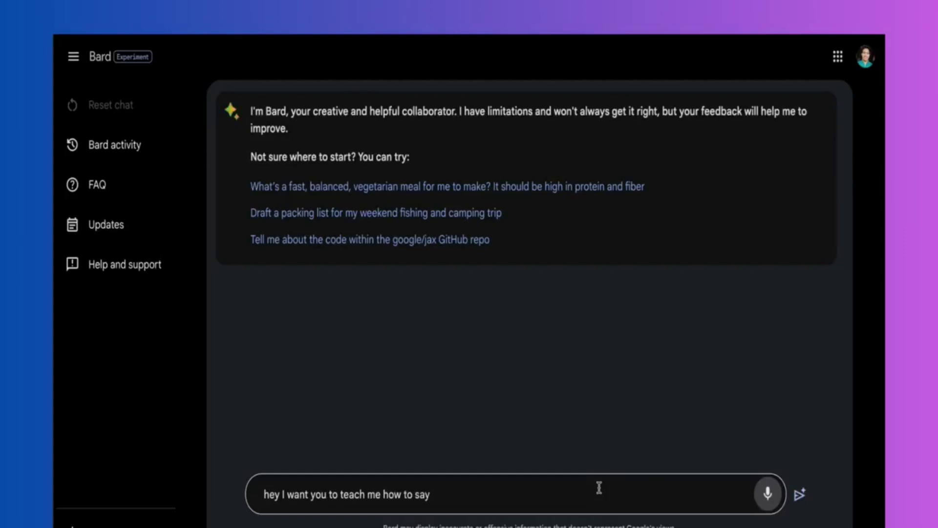
{"action": "type", "text": "hello in Japanese"}
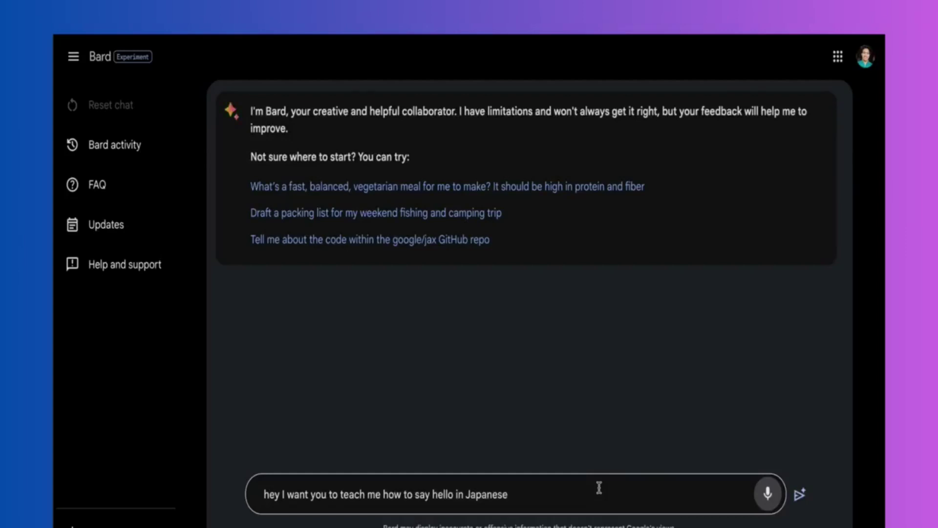
{"action": "left_click", "coordinate": [800, 496]}
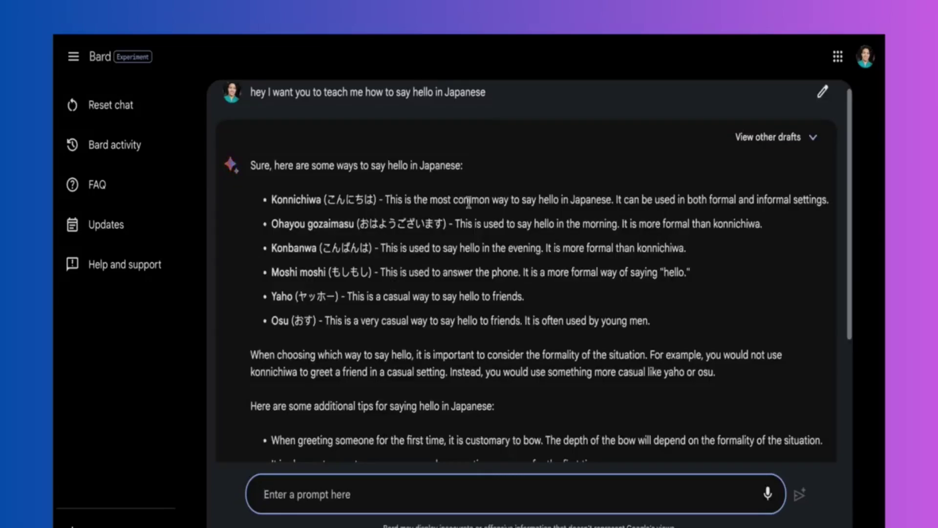
{"action": "scroll", "coordinate": [292, 218], "scroll_direction": "down", "scroll_amount": 2}
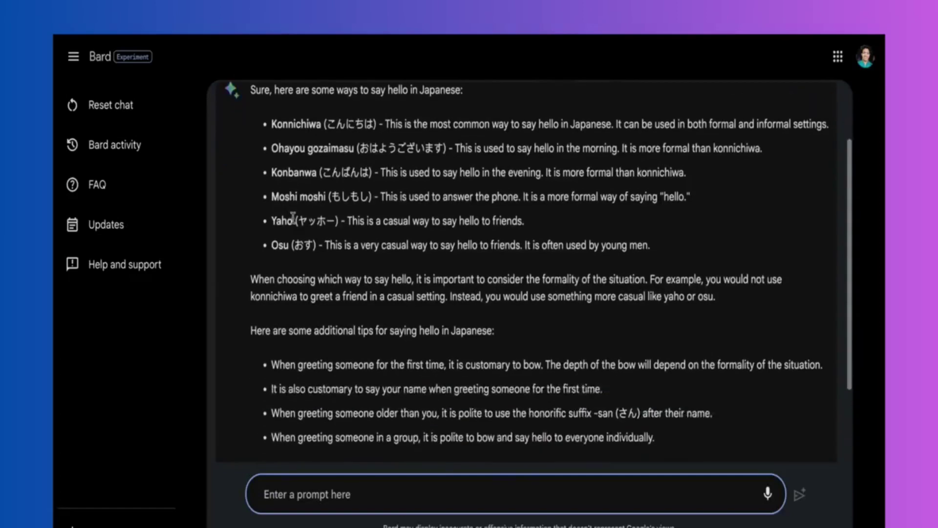
{"action": "scroll", "coordinate": [292, 217], "scroll_direction": "down", "scroll_amount": 2}
{"action": "scroll", "coordinate": [292, 218], "scroll_direction": "down", "scroll_amount": 1}
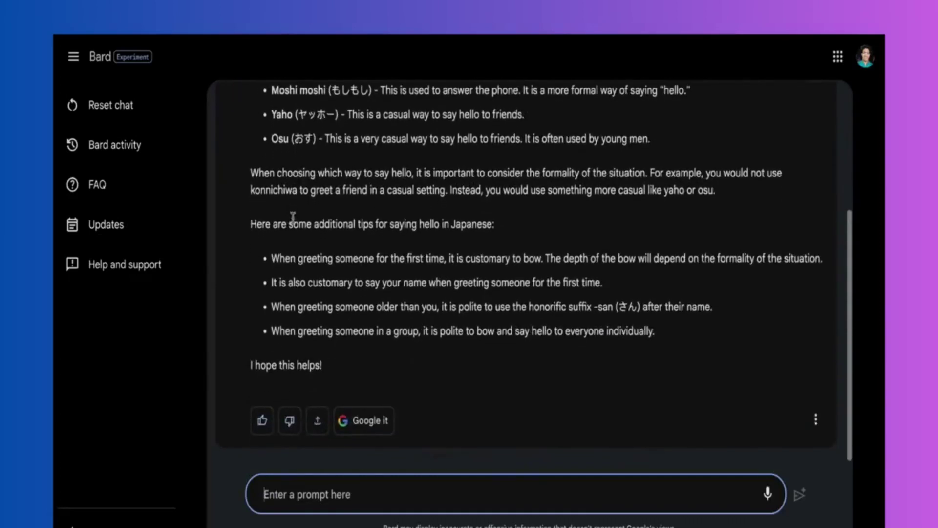
{"action": "scroll", "coordinate": [292, 218], "scroll_direction": "up", "scroll_amount": 3}
{"action": "scroll", "coordinate": [292, 217], "scroll_direction": "up", "scroll_amount": 3}
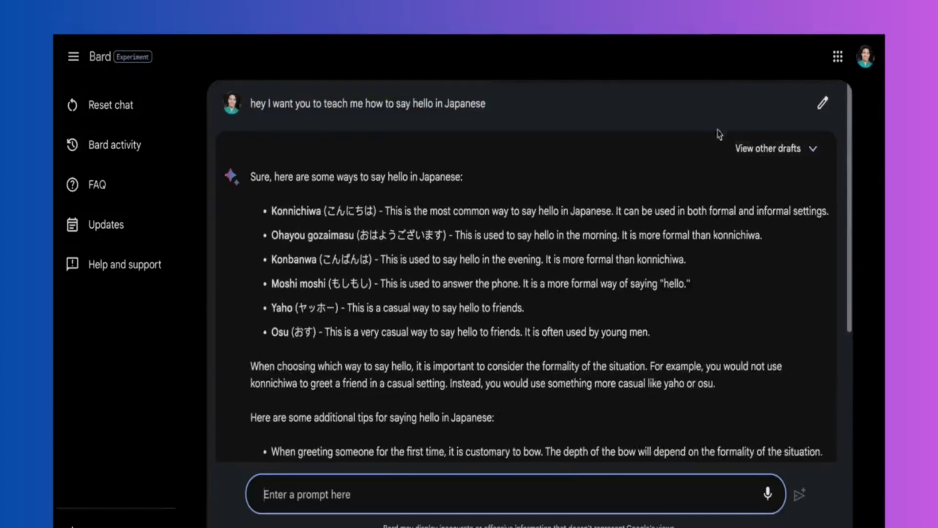
- Reveal the greeting answer's drafts, view Draft 3, then settle on Draft 2
{"action": "left_click", "coordinate": [769, 149]}
{"action": "left_click", "coordinate": [681, 202]}
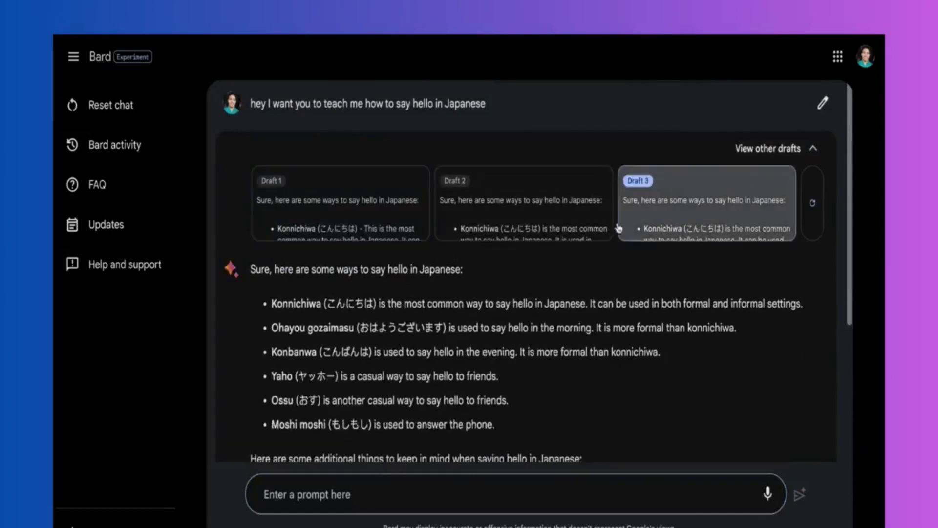
{"action": "left_click", "coordinate": [553, 201]}
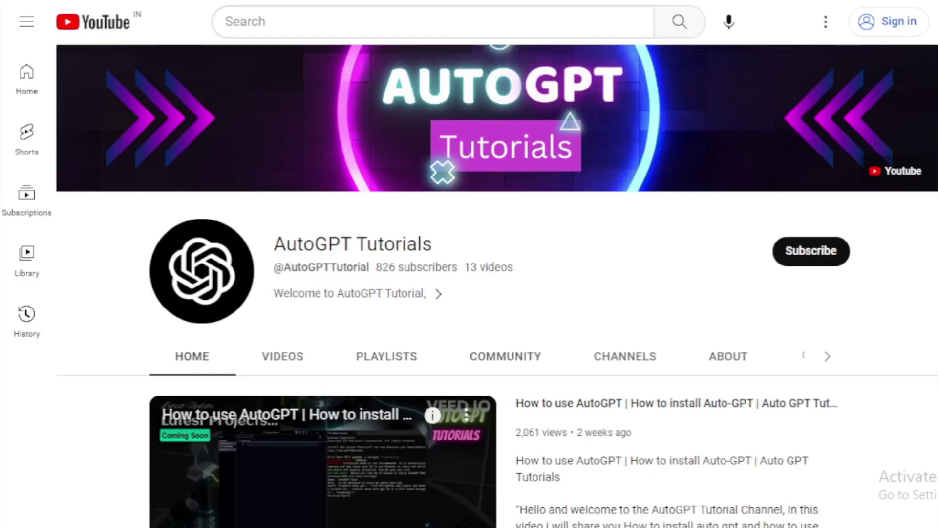
{"action": "scroll", "coordinate": [469, 293], "scroll_direction": "down", "scroll_amount": 3}
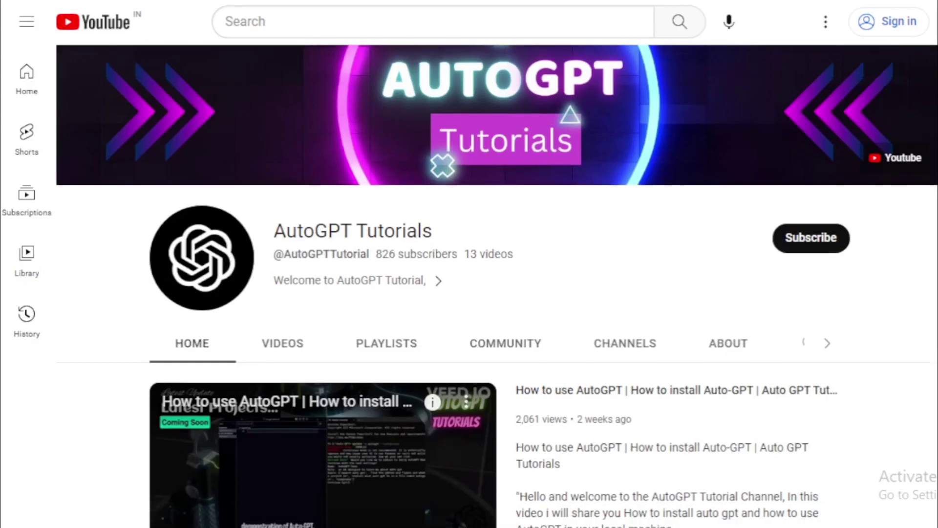
{"action": "scroll", "coordinate": [470, 294], "scroll_direction": "down", "scroll_amount": 3}
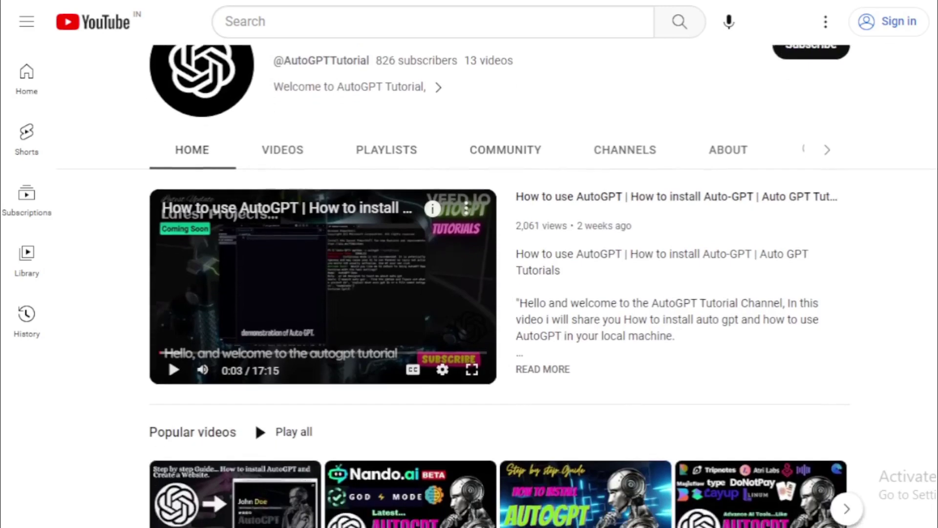
{"action": "scroll", "coordinate": [470, 293], "scroll_direction": "down", "scroll_amount": 4}
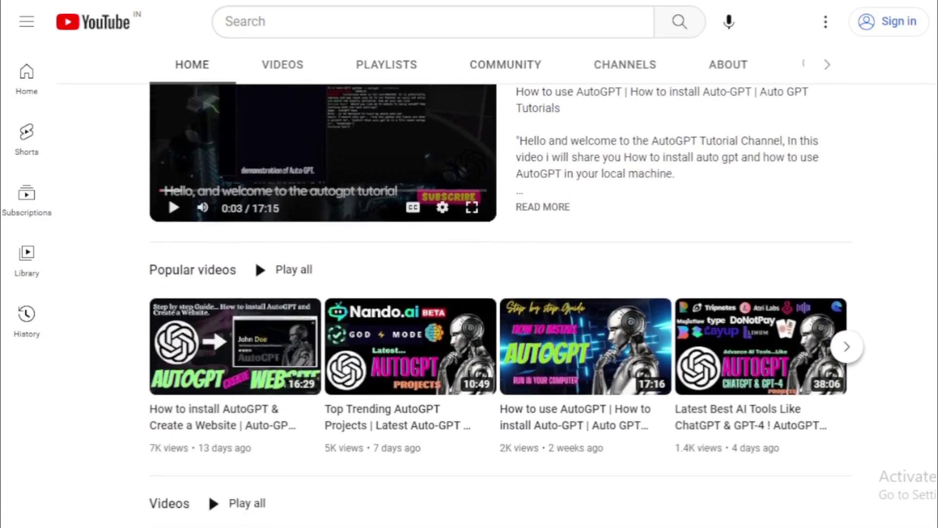
{"action": "scroll", "coordinate": [469, 294], "scroll_direction": "down", "scroll_amount": 5}
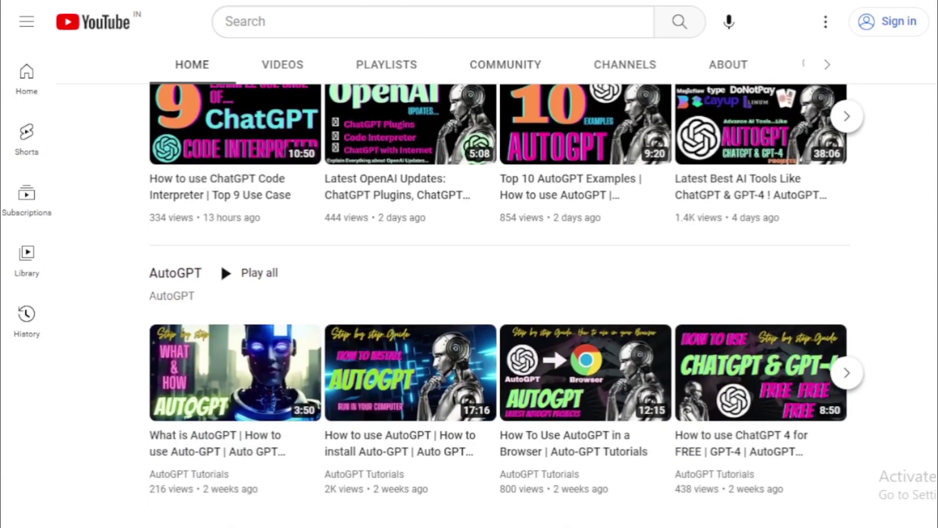
{"action": "scroll", "coordinate": [469, 293], "scroll_direction": "up", "scroll_amount": 6}
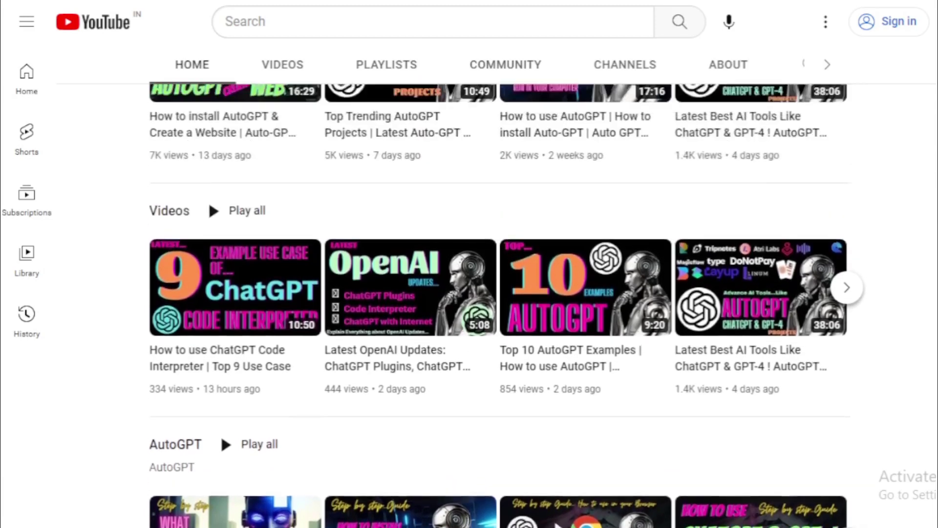